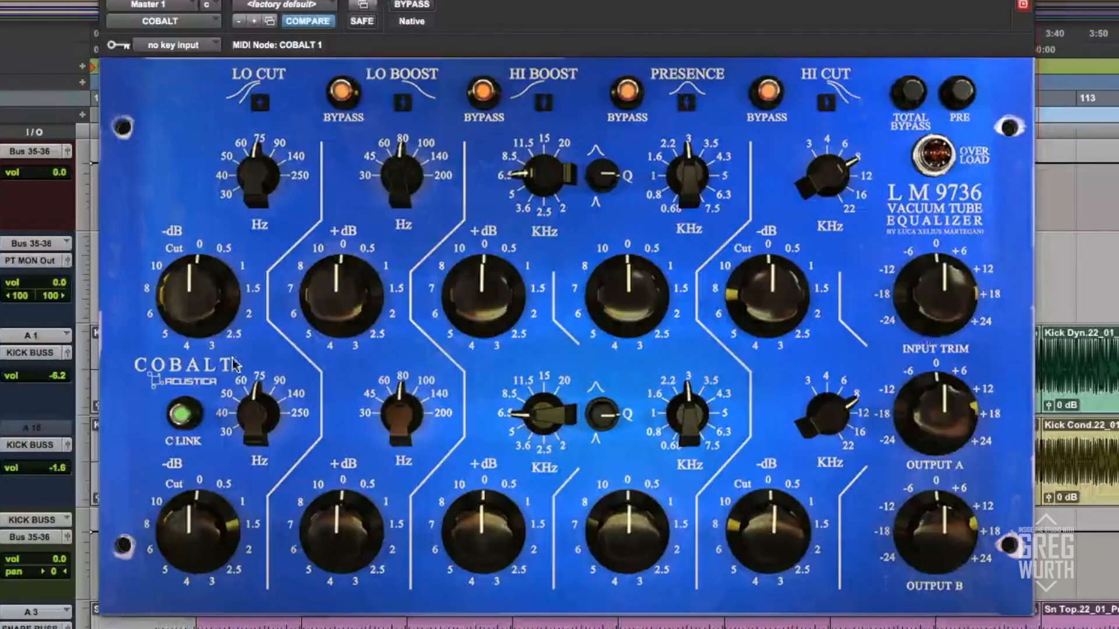
Compare the sound with the Pre stage on and off, leave it on, and check it against total bypass
click(180, 414)
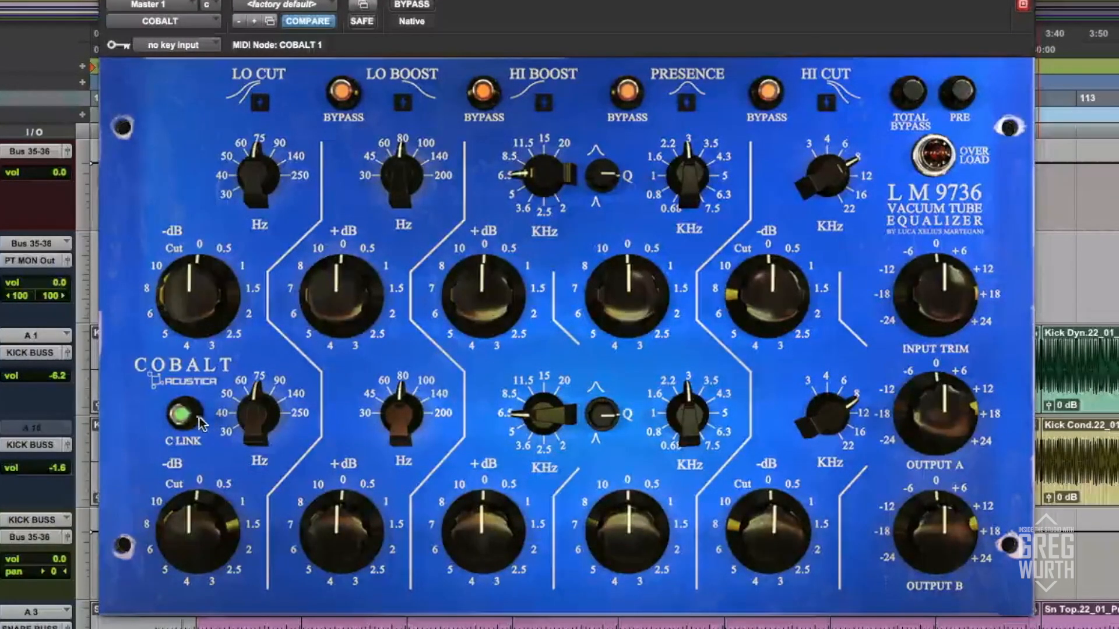
click(956, 96)
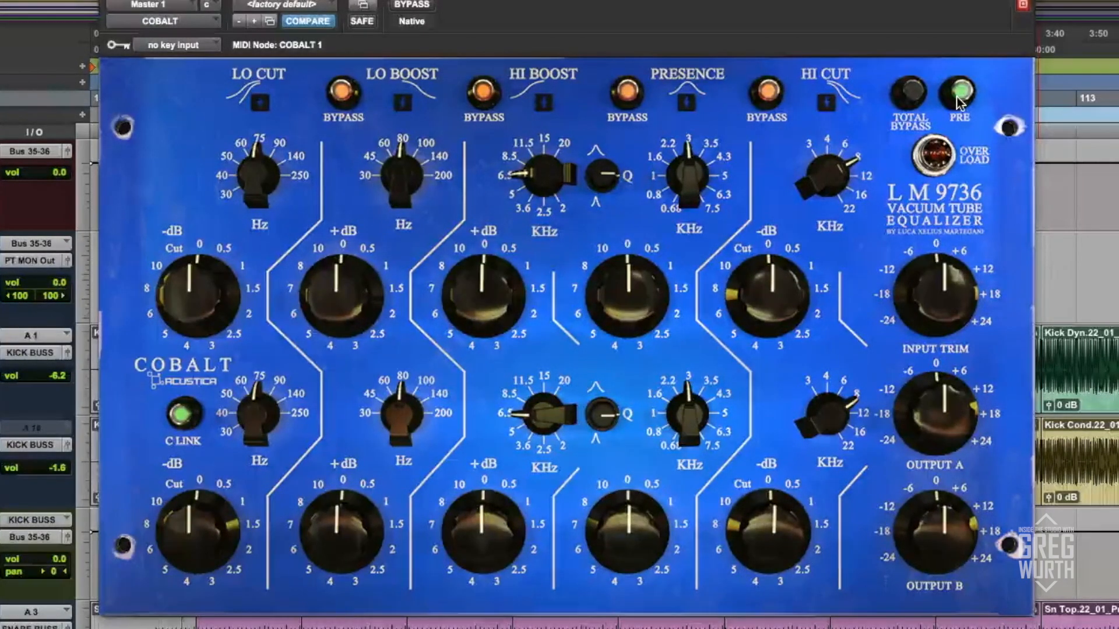
click(958, 94)
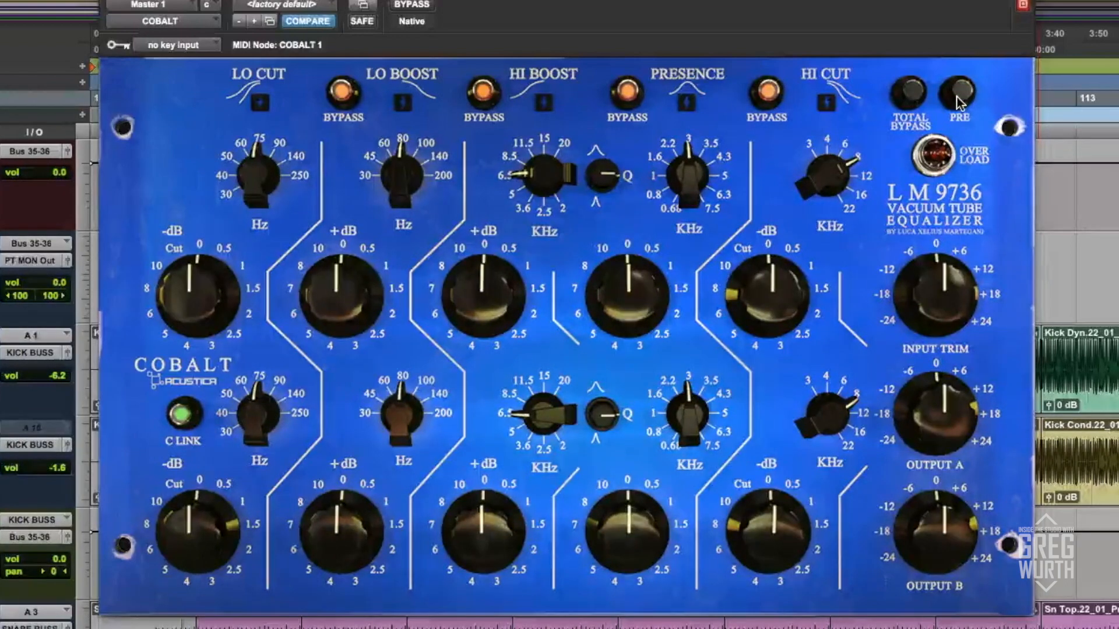
click(959, 96)
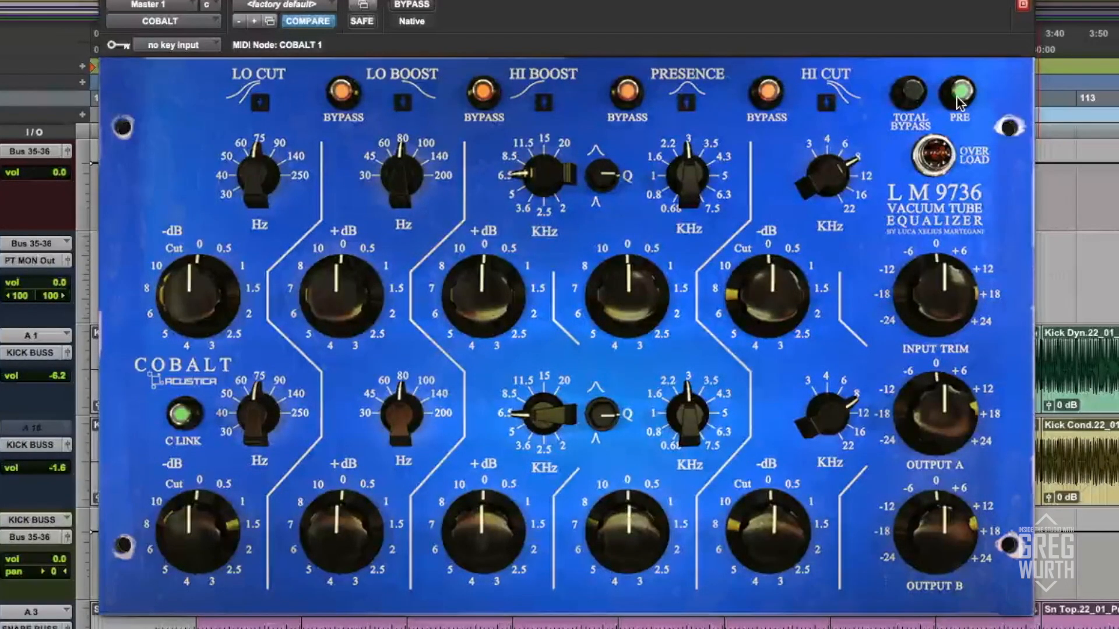
click(958, 95)
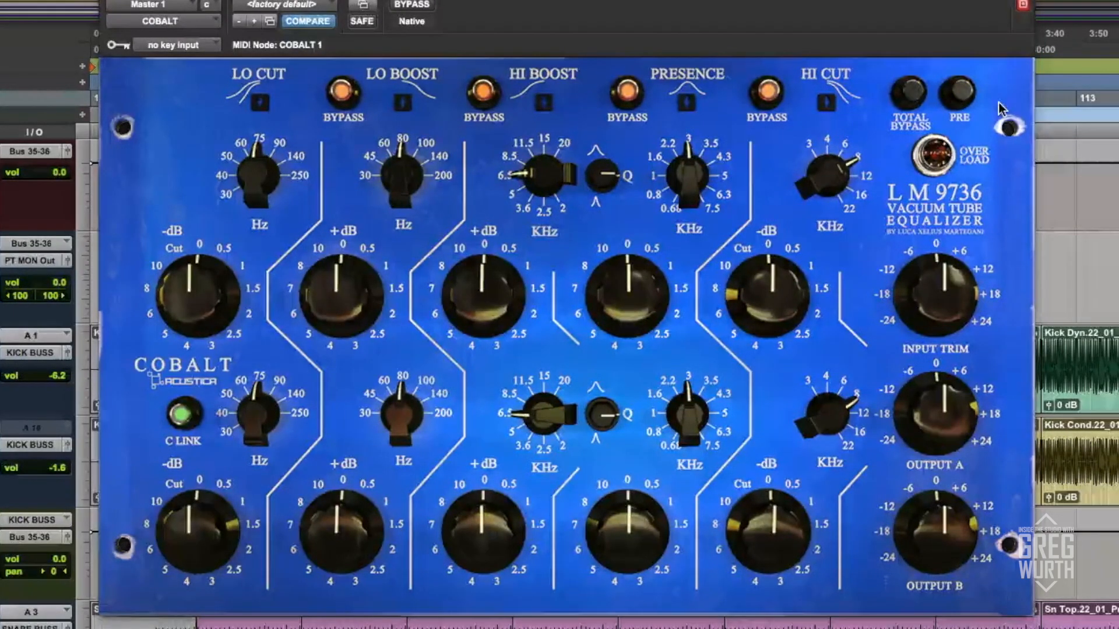
click(960, 93)
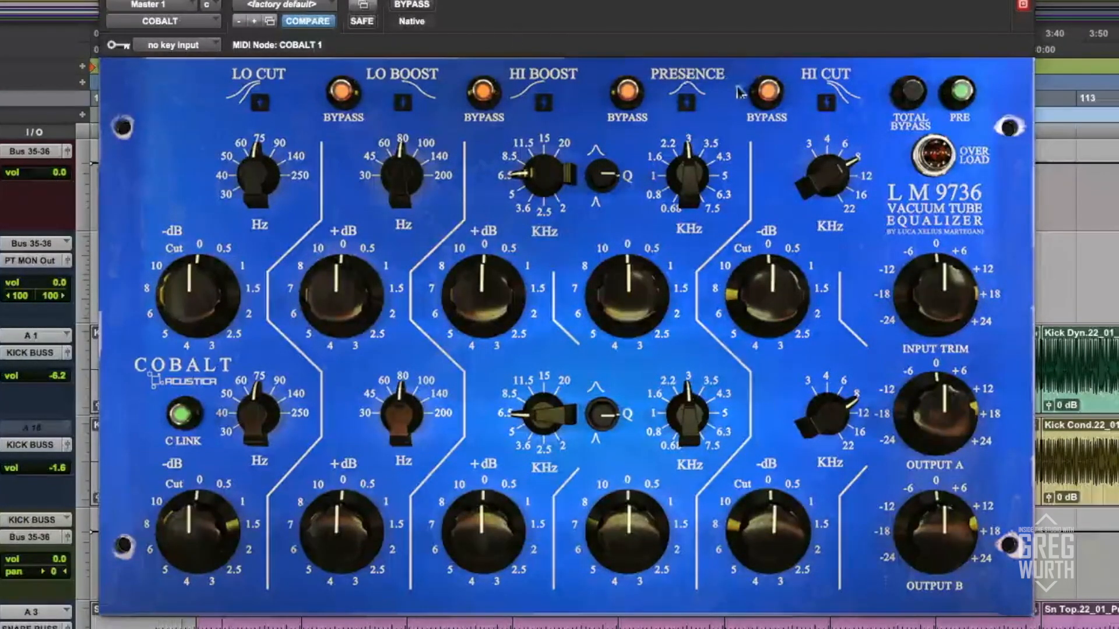
click(910, 92)
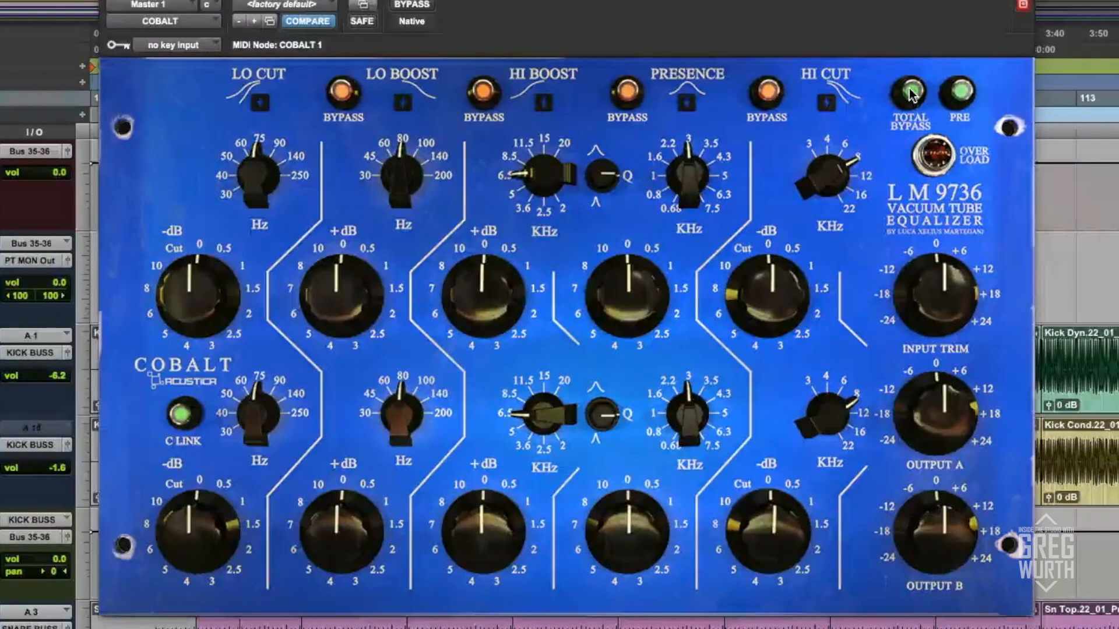
click(910, 92)
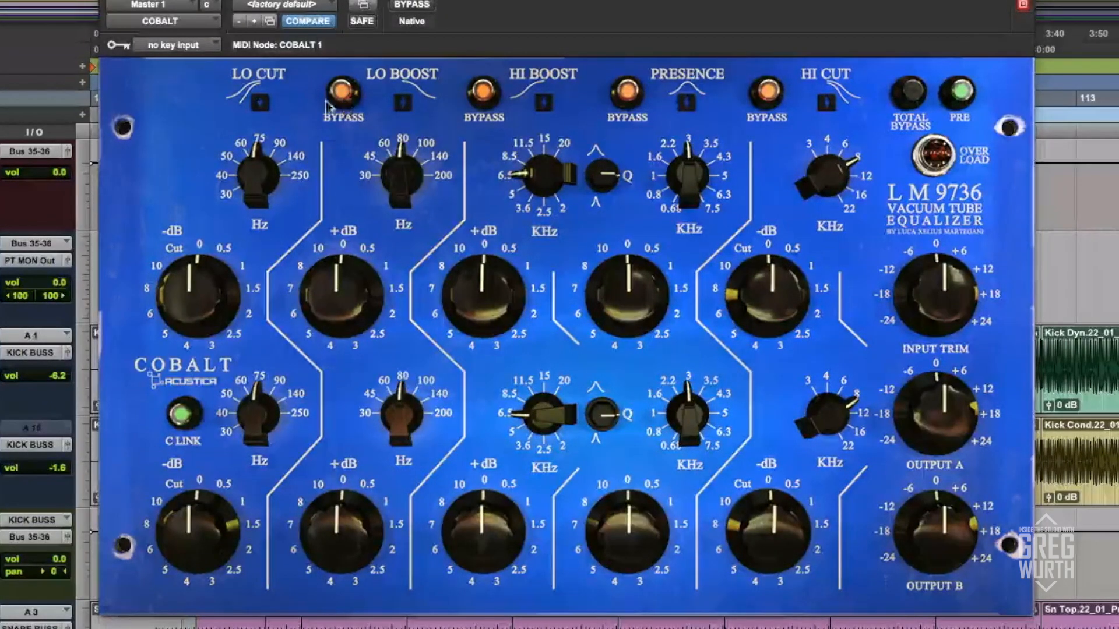
Enable the low bands, set Lo Cut to 30 Hz with about 0.5 dB of cut, and compare against total bypass
click(258, 107)
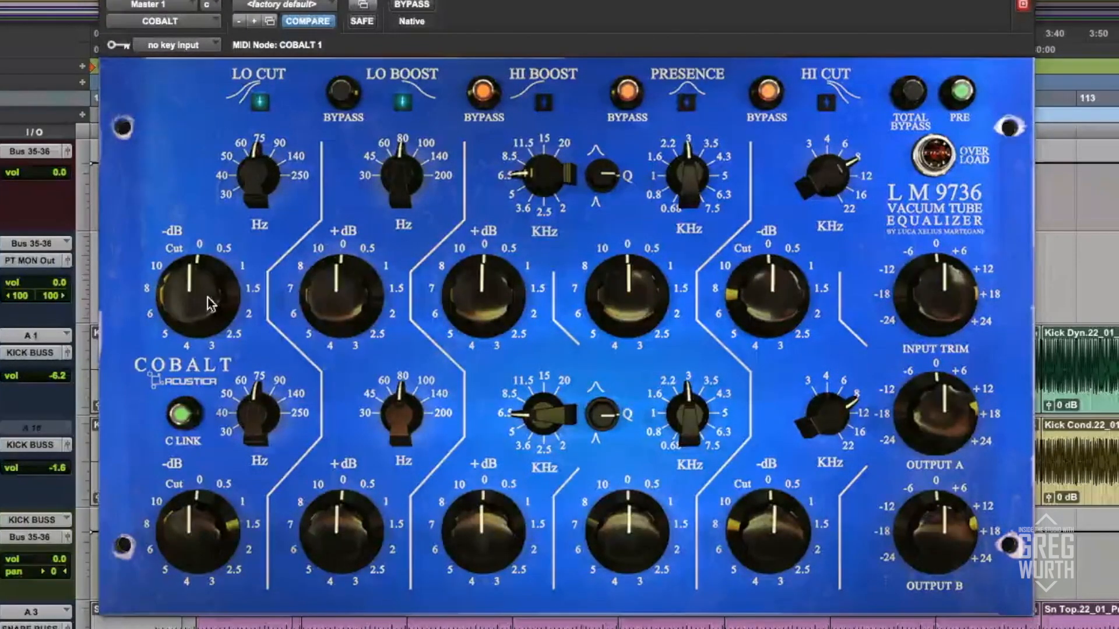
drag(205, 306, 214, 279)
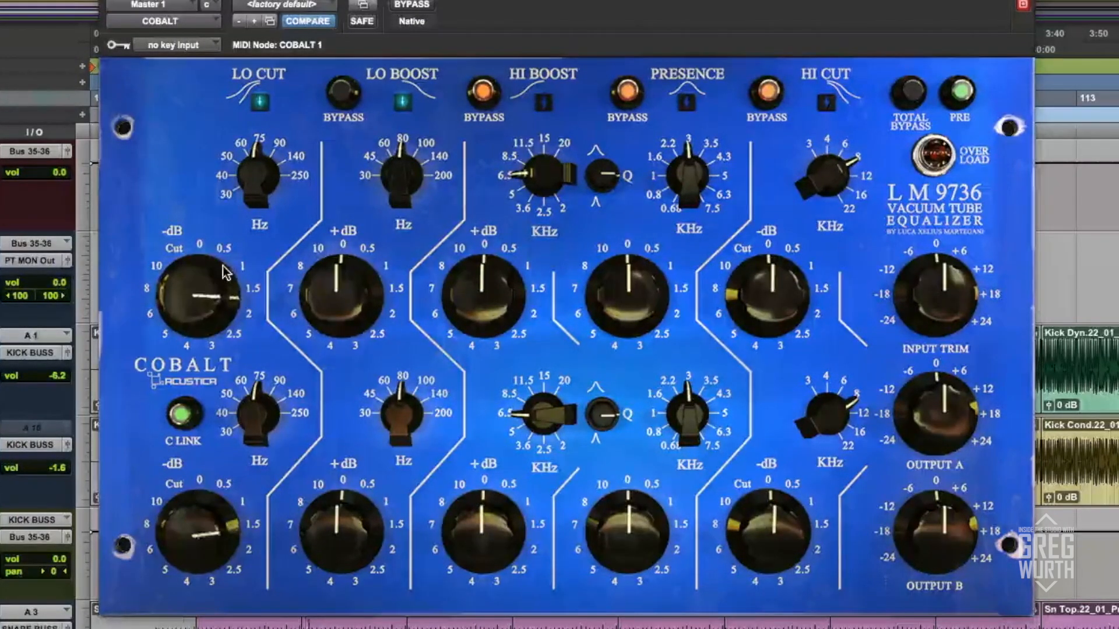
drag(254, 183, 282, 107)
drag(263, 173, 236, 230)
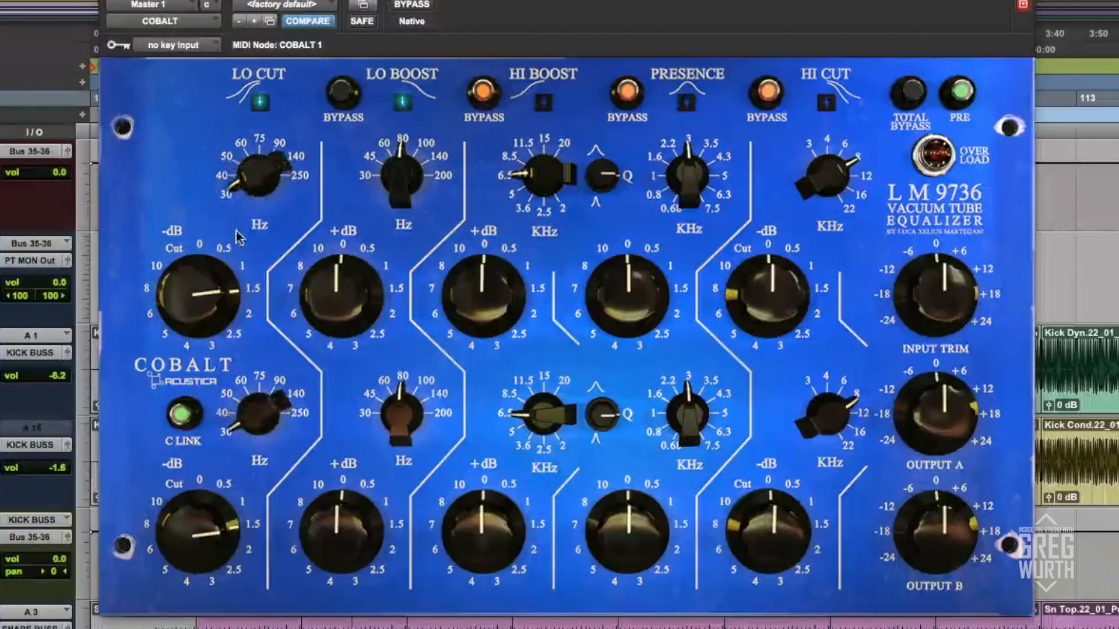
drag(214, 278, 213, 257)
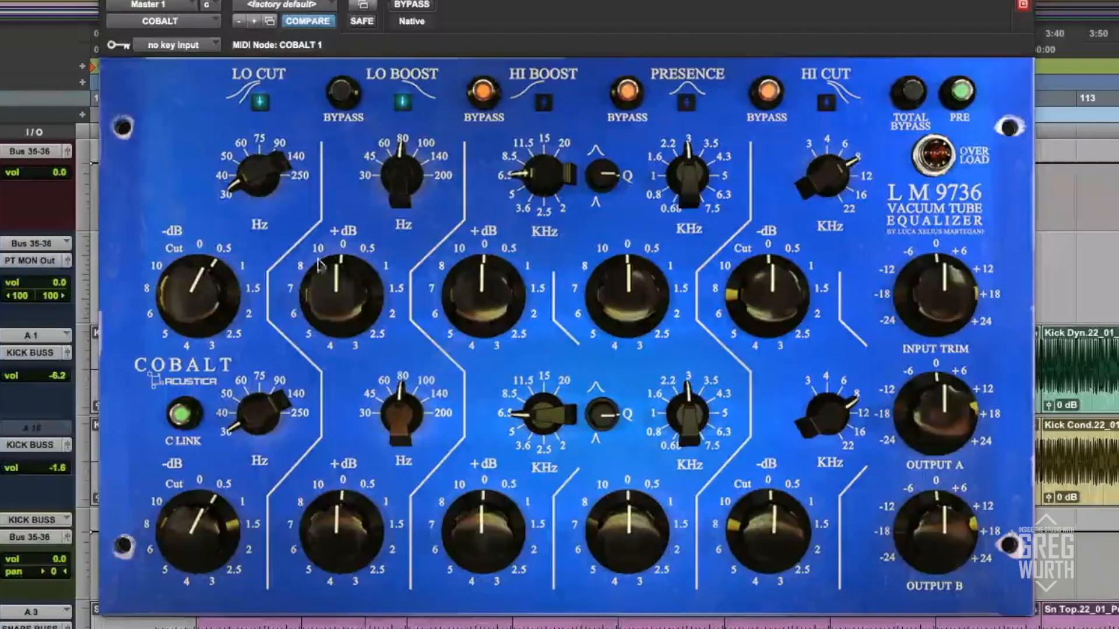
click(908, 96)
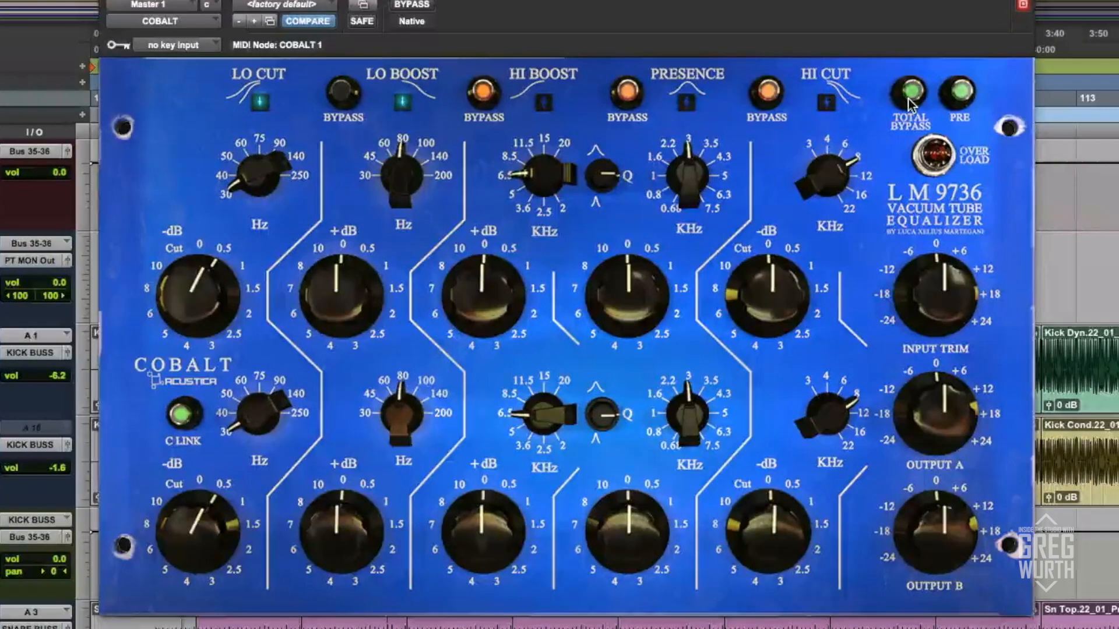
click(909, 96)
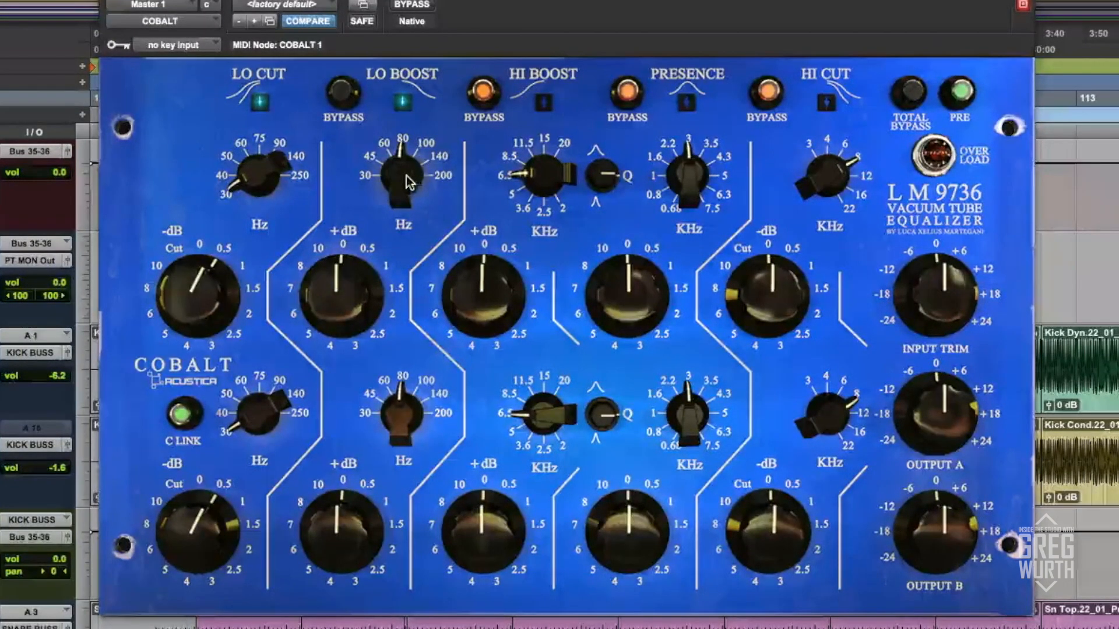
Set Lo Boost to about 1.5 dB at 60 Hz after trying 30 Hz, and compare against total bypass
drag(400, 187, 399, 216)
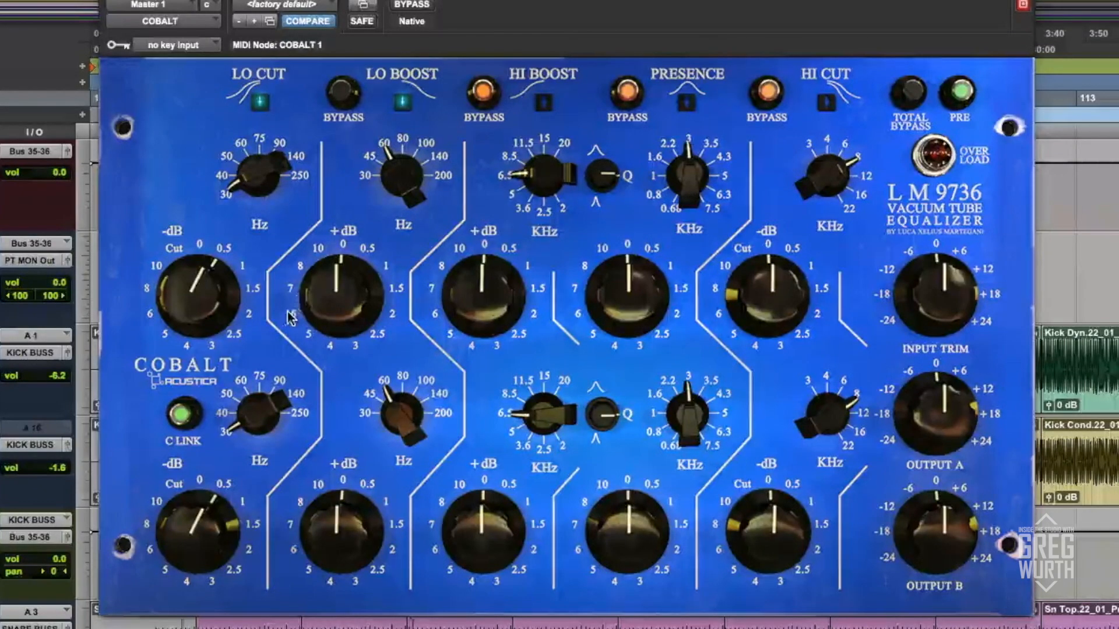
drag(333, 300, 340, 270)
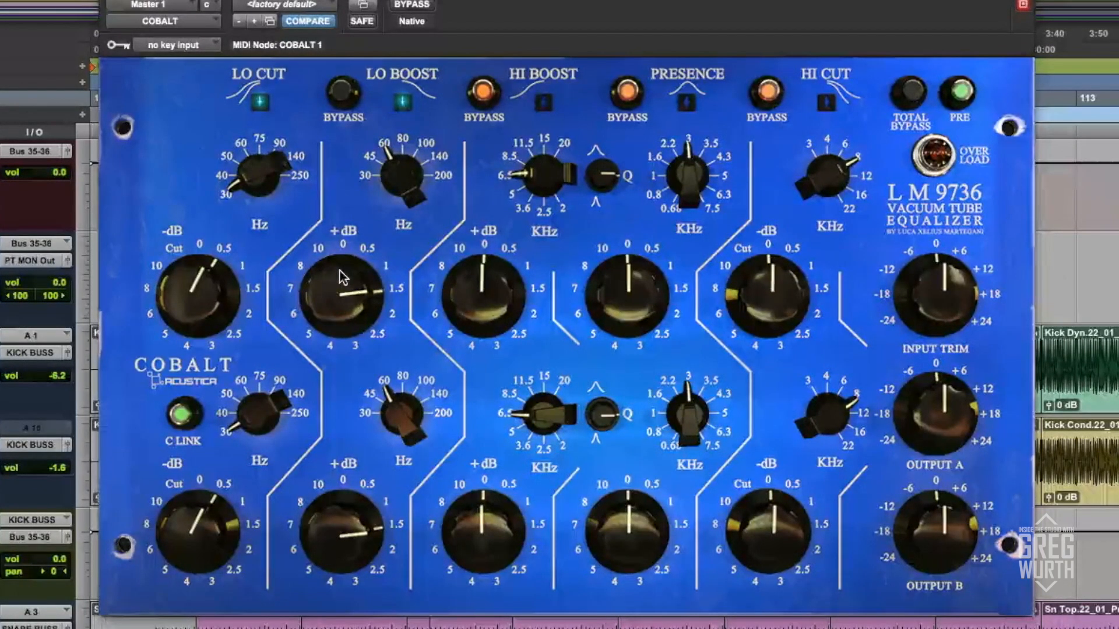
drag(405, 169, 358, 219)
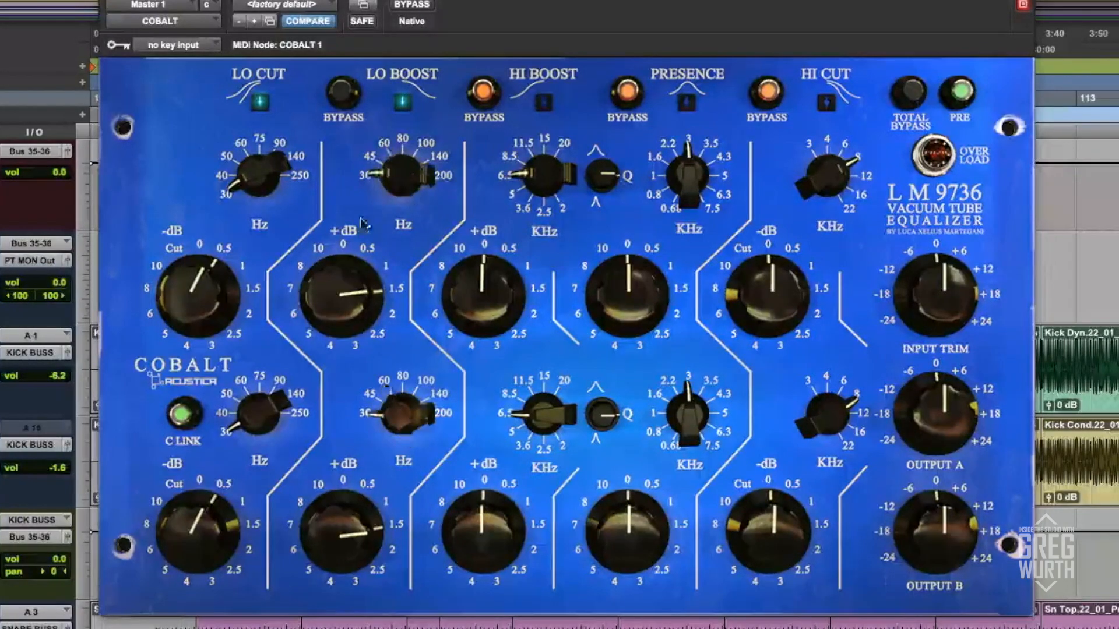
drag(392, 178, 346, 233)
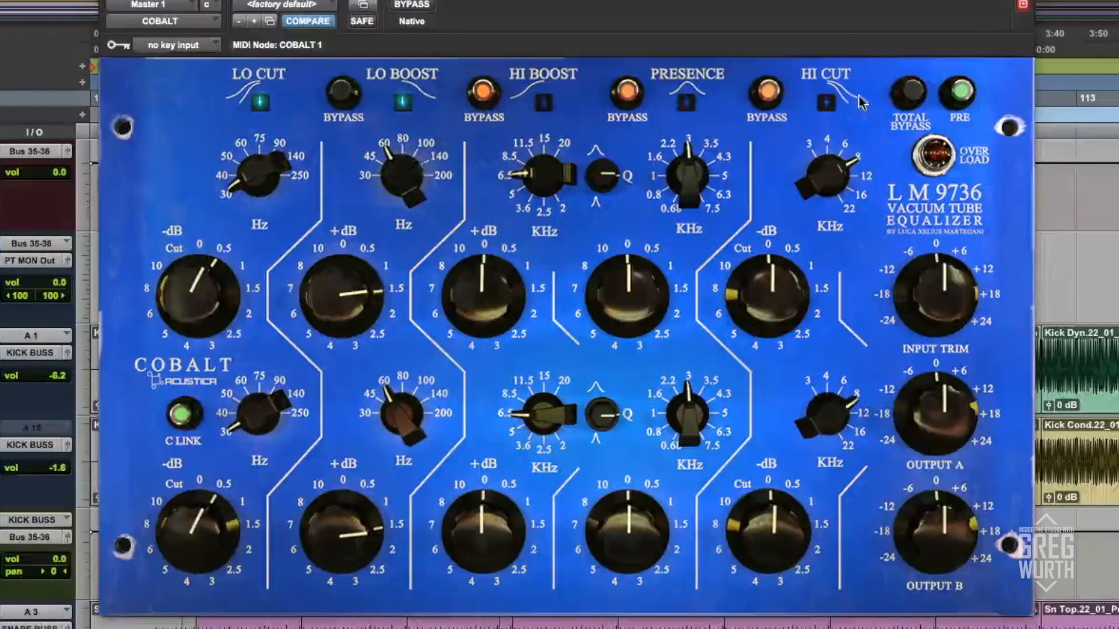
click(912, 91)
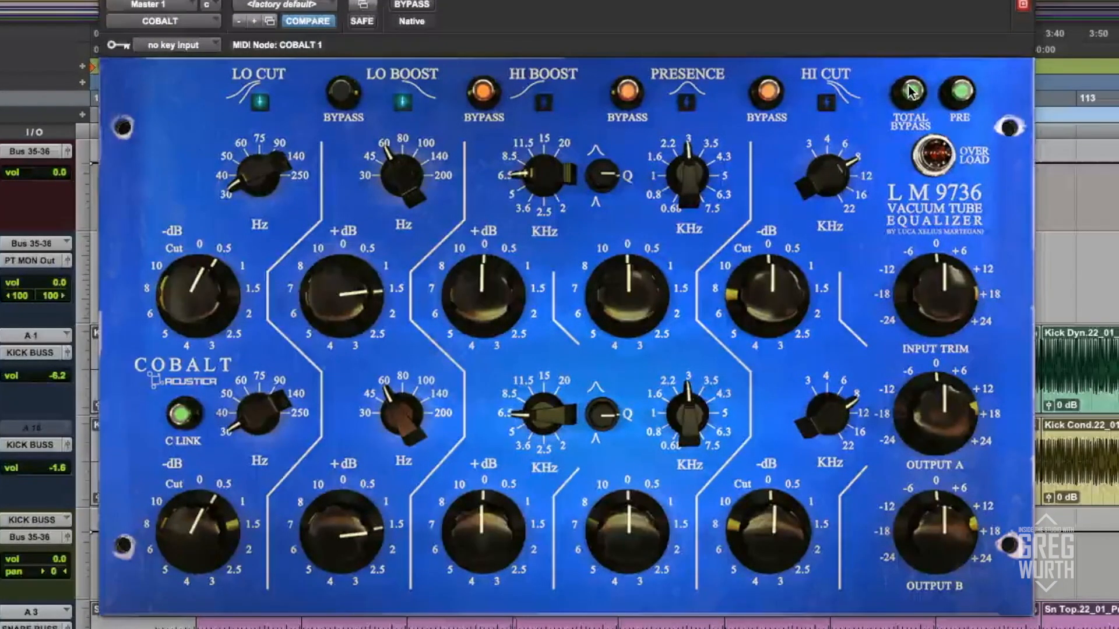
click(912, 91)
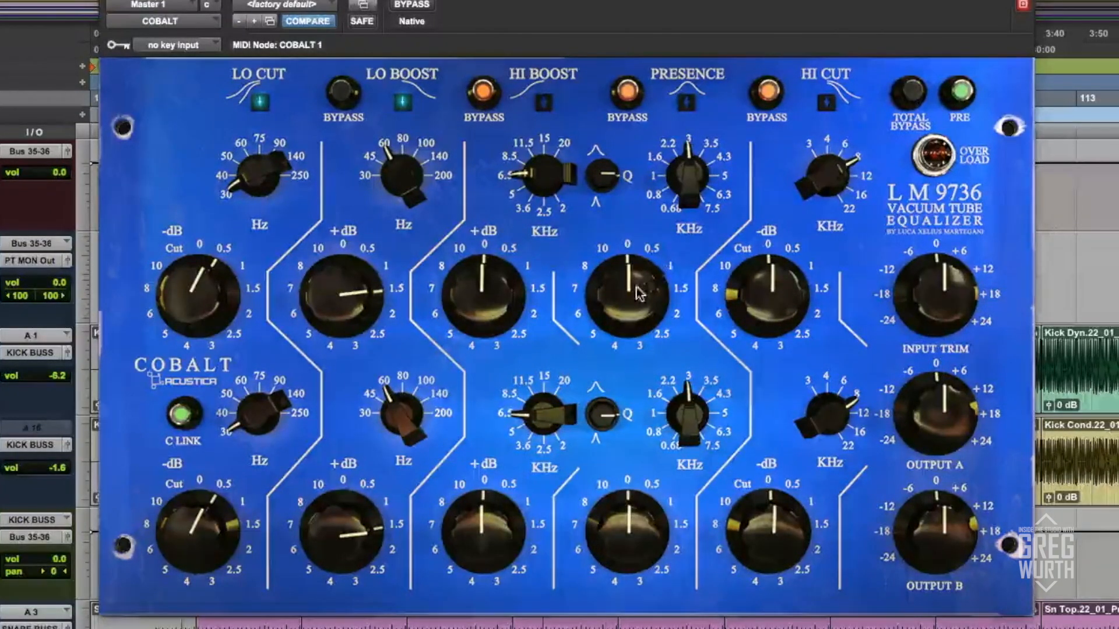
Enable the Presence band and boost it about 2 dB at 5 kHz
drag(634, 286, 655, 239)
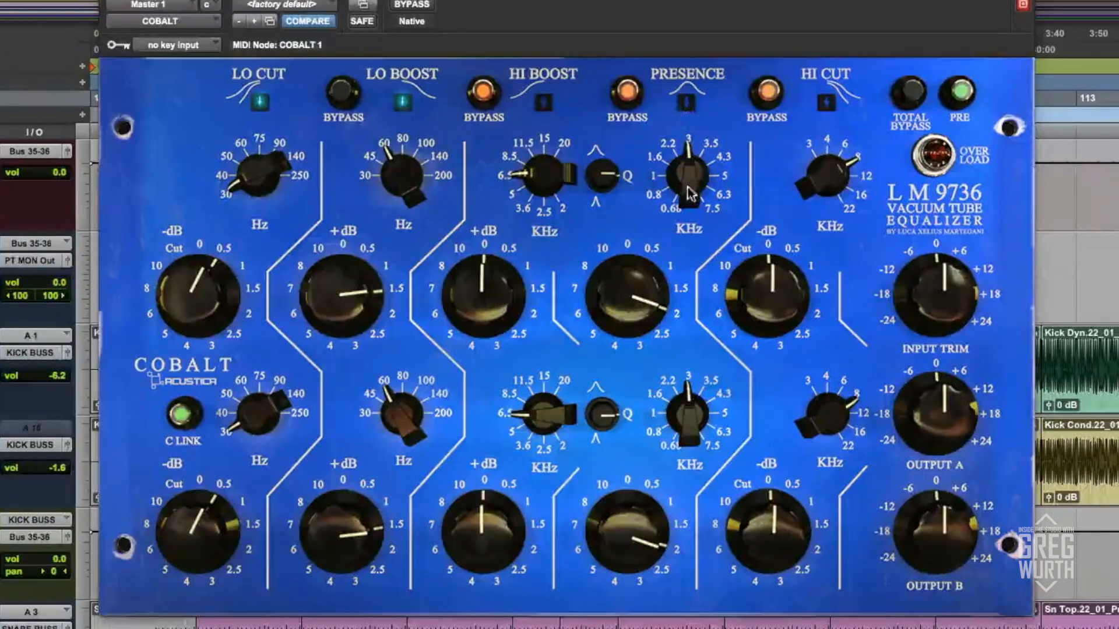
click(686, 108)
drag(689, 173, 703, 151)
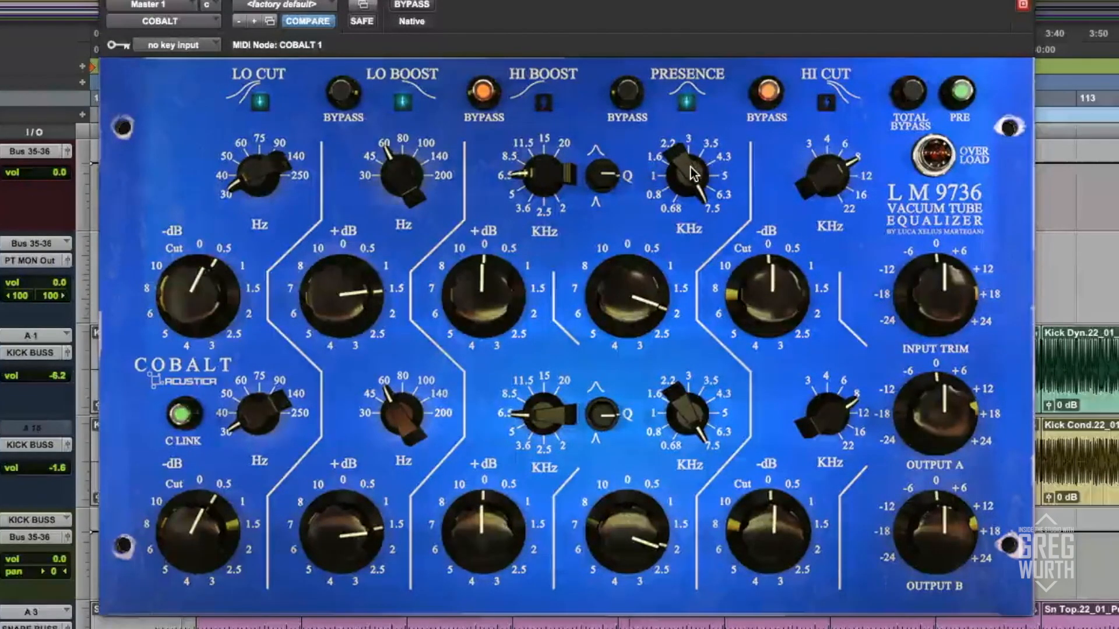
drag(692, 174, 674, 191)
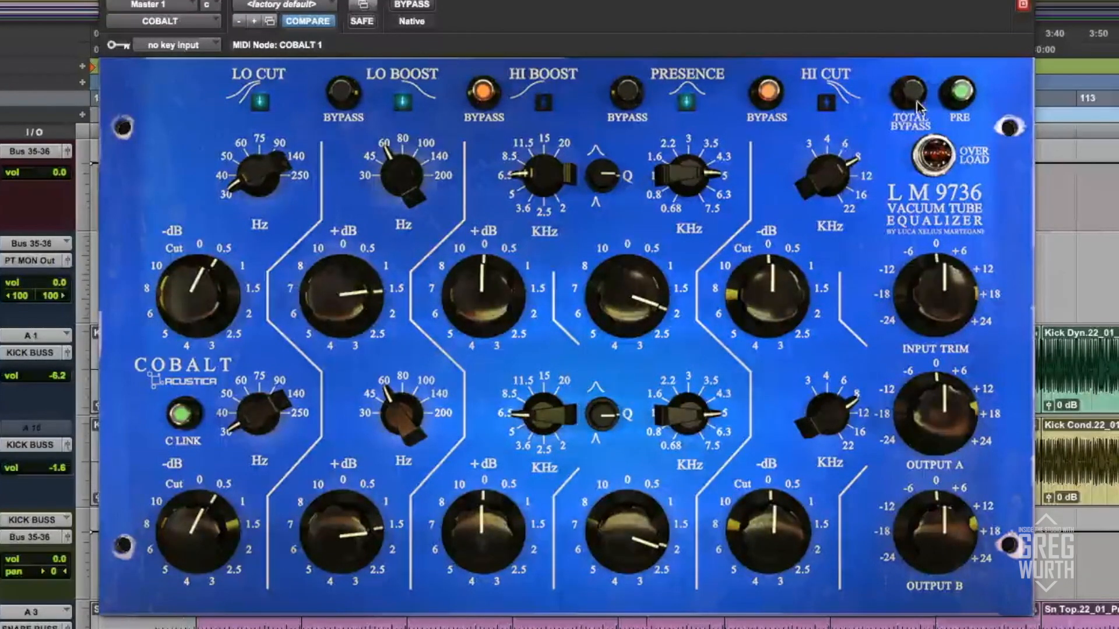
Audition the Presence band at 6.3 kHz and again at 5 kHz, comparing each against total bypass
drag(689, 170, 683, 171)
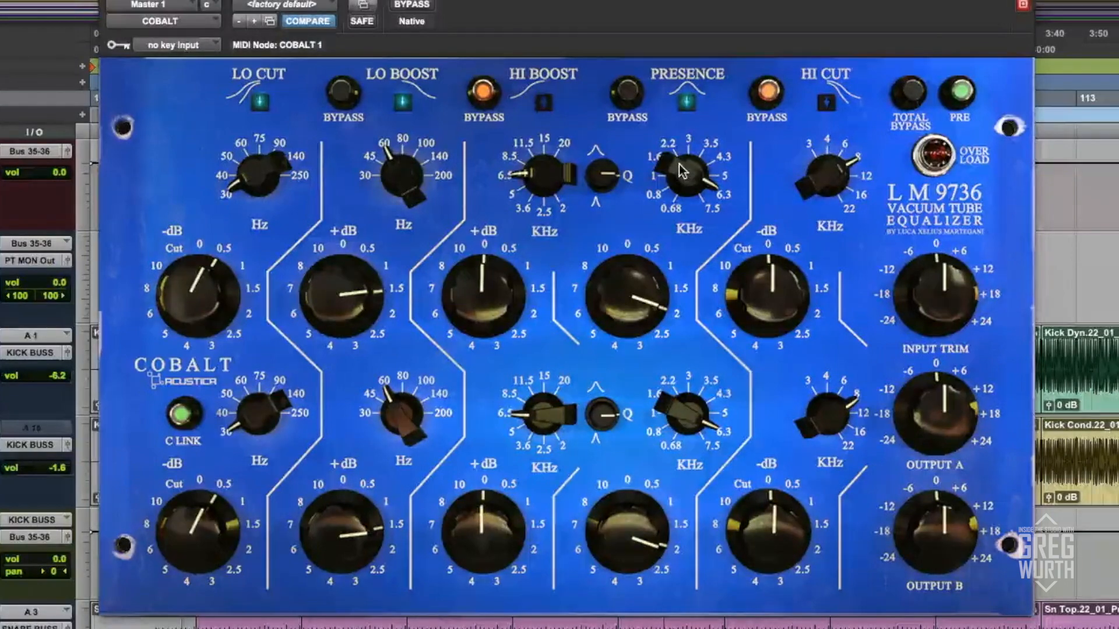
click(916, 103)
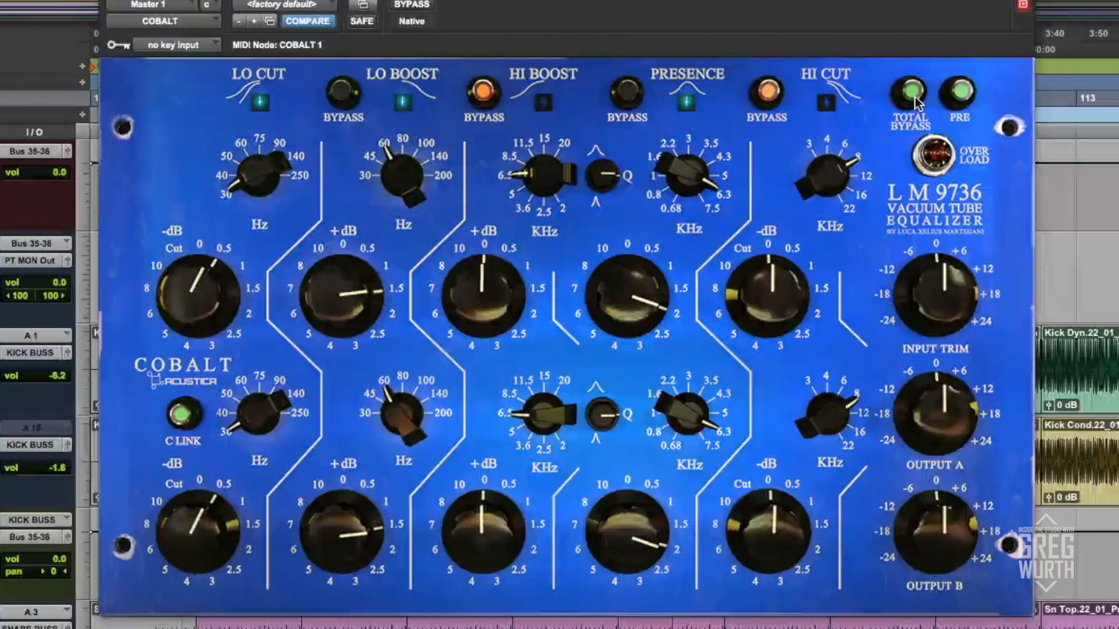
click(914, 99)
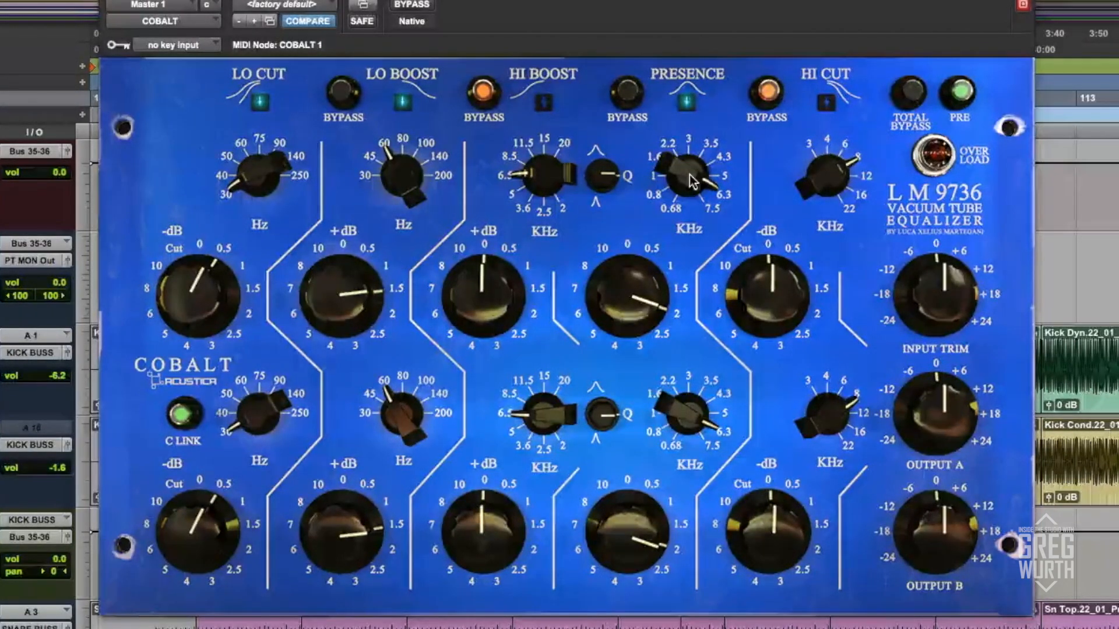
drag(692, 181, 680, 195)
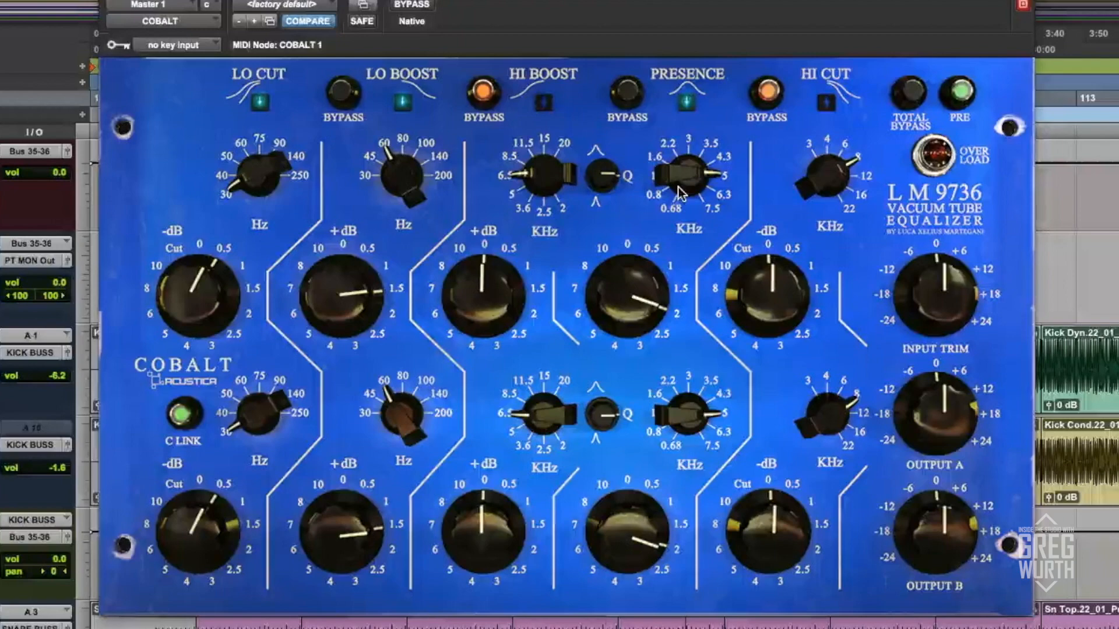
click(910, 100)
click(910, 100)
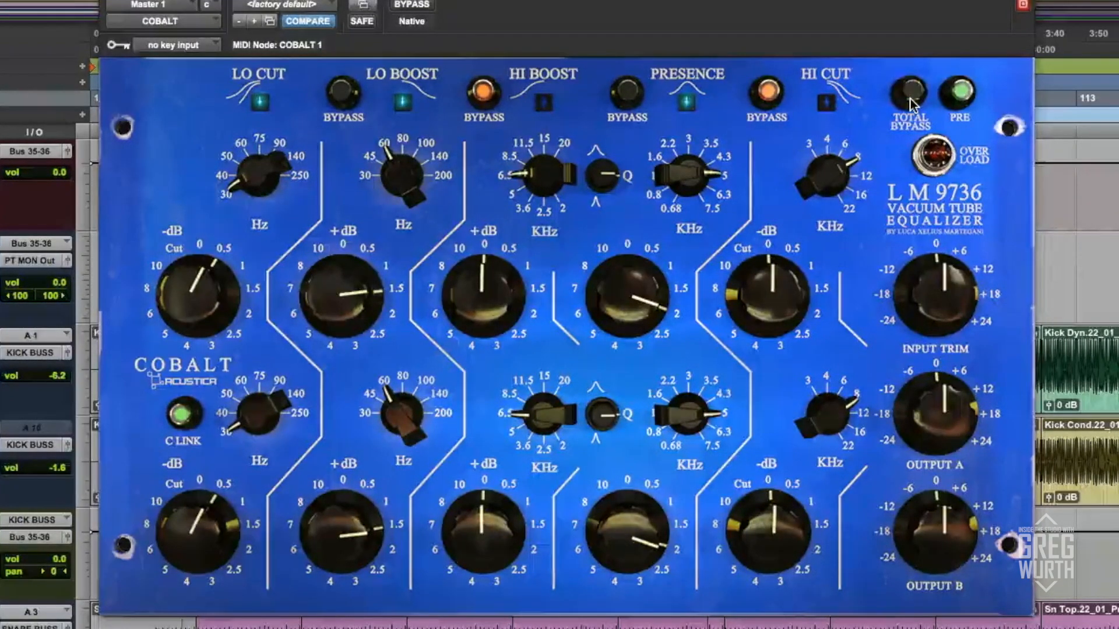
Enable the Hi Boost band, set it to about 0.5 dB at 20 kHz, and compare against total bypass
mouse_move(614, 424)
mouse_down()
mouse_move(609, 349)
mouse_move(593, 314)
mouse_move(567, 306)
mouse_move(588, 396)
mouse_move(585, 541)
mouse_move(613, 434)
mouse_up()
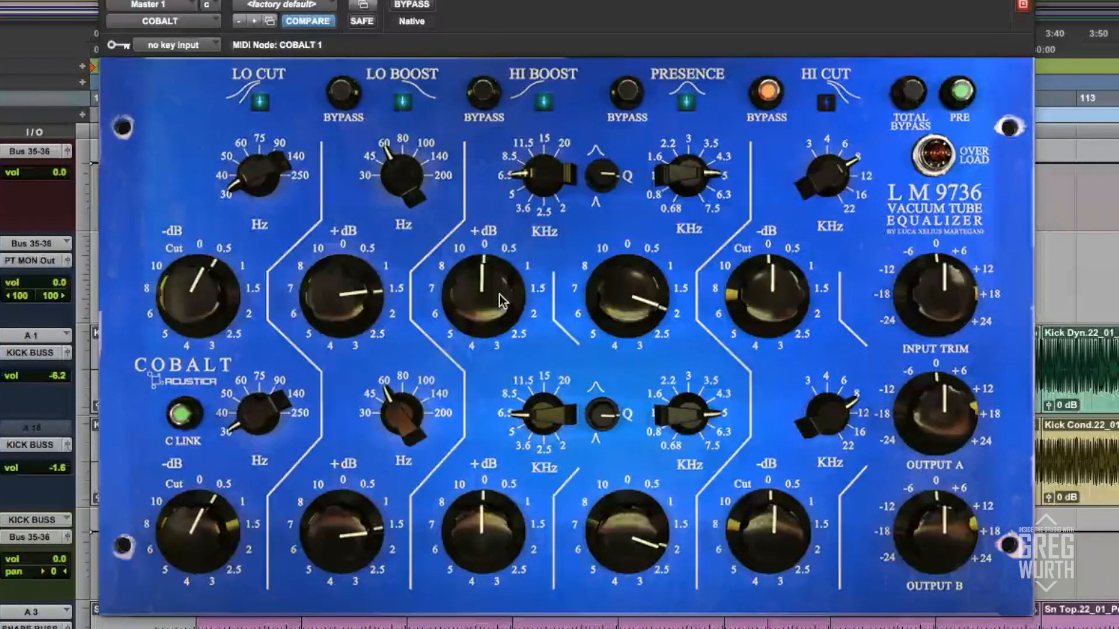
drag(501, 279, 505, 259)
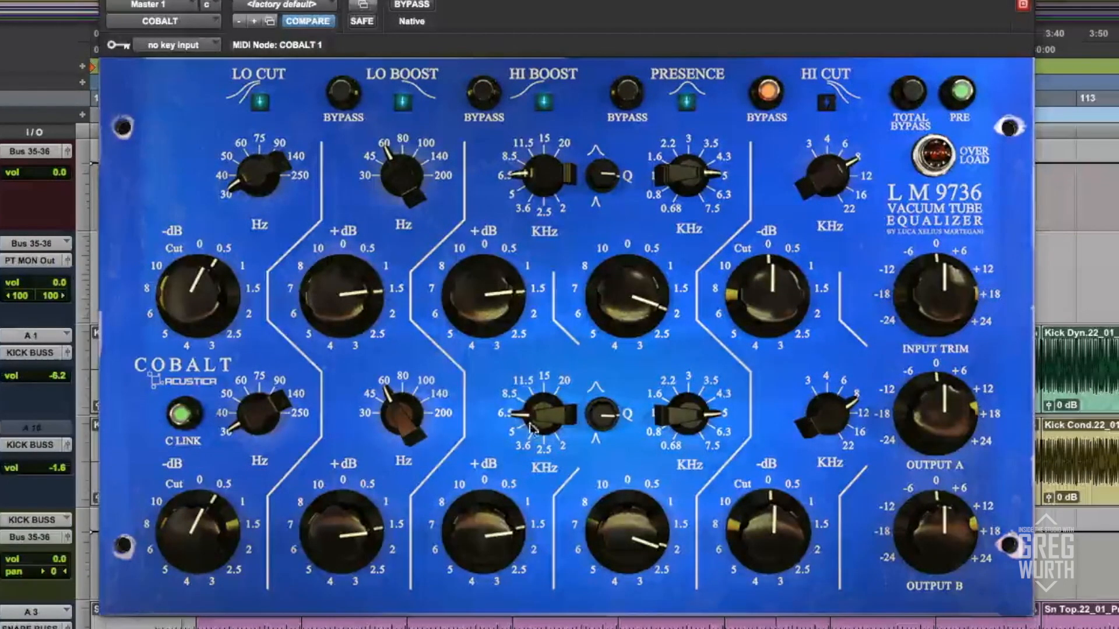
drag(529, 416, 515, 472)
mouse_move(537, 424)
mouse_down()
mouse_move(545, 375)
mouse_move(535, 432)
mouse_up()
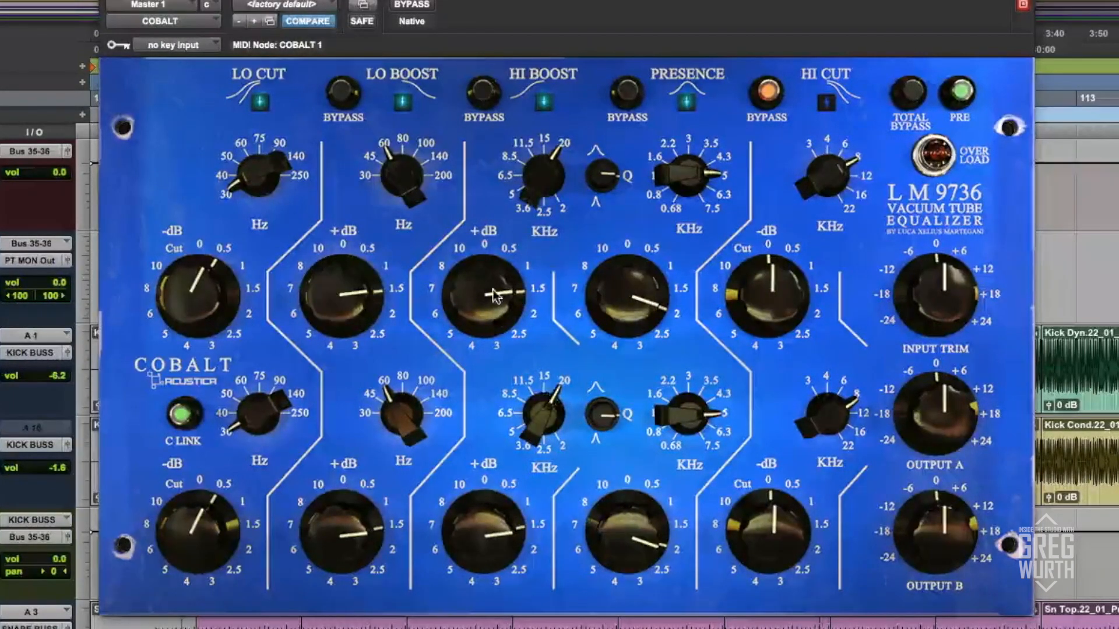
drag(492, 294, 478, 309)
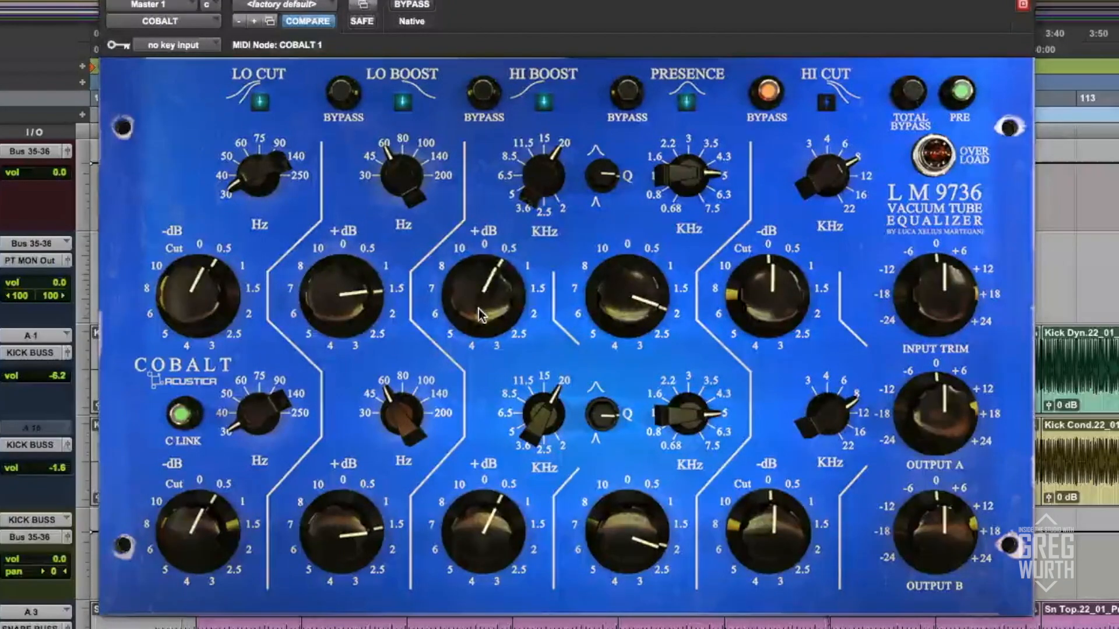
click(913, 93)
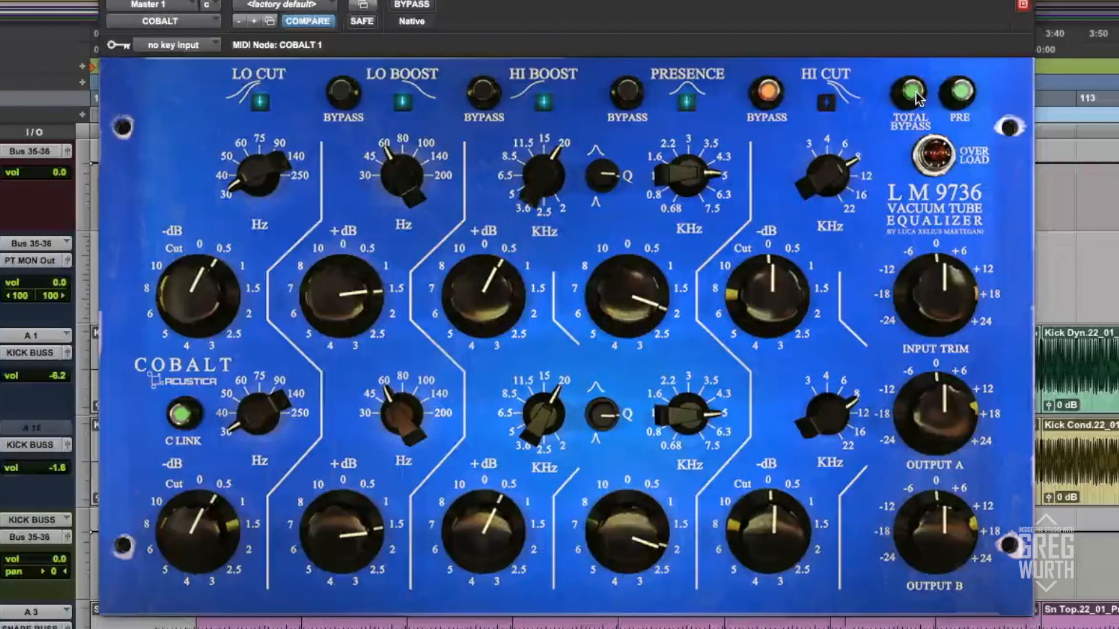
click(915, 93)
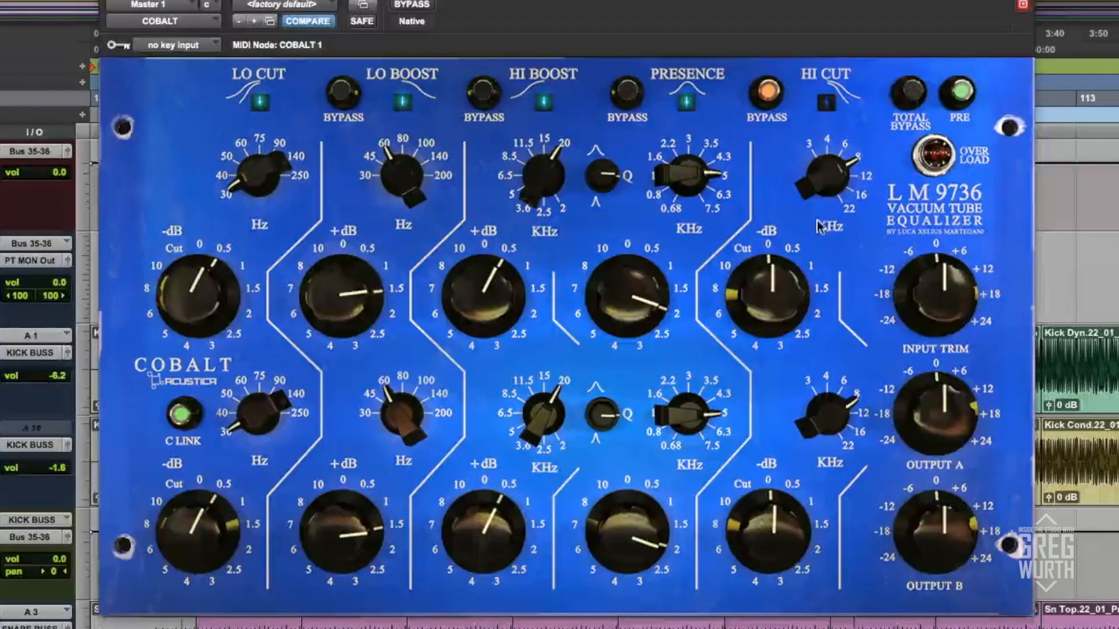
Try the Hi Cut band with about 4 dB of cut at 22 kHz and 6 kHz, and return it to 0 dB, disabled
drag(830, 190, 830, 152)
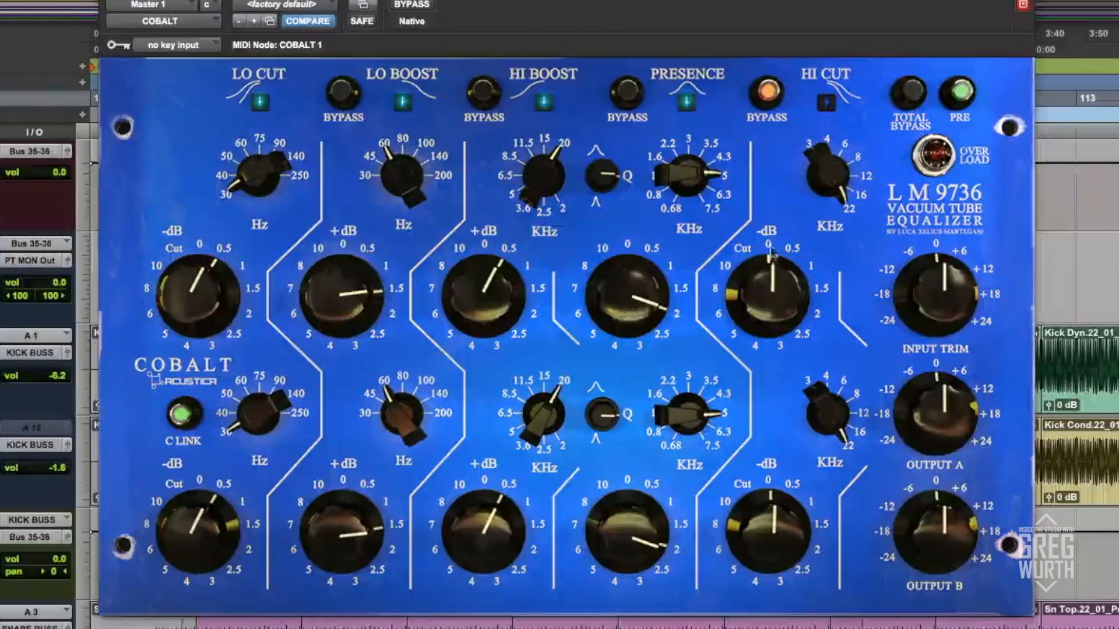
drag(772, 255, 799, 211)
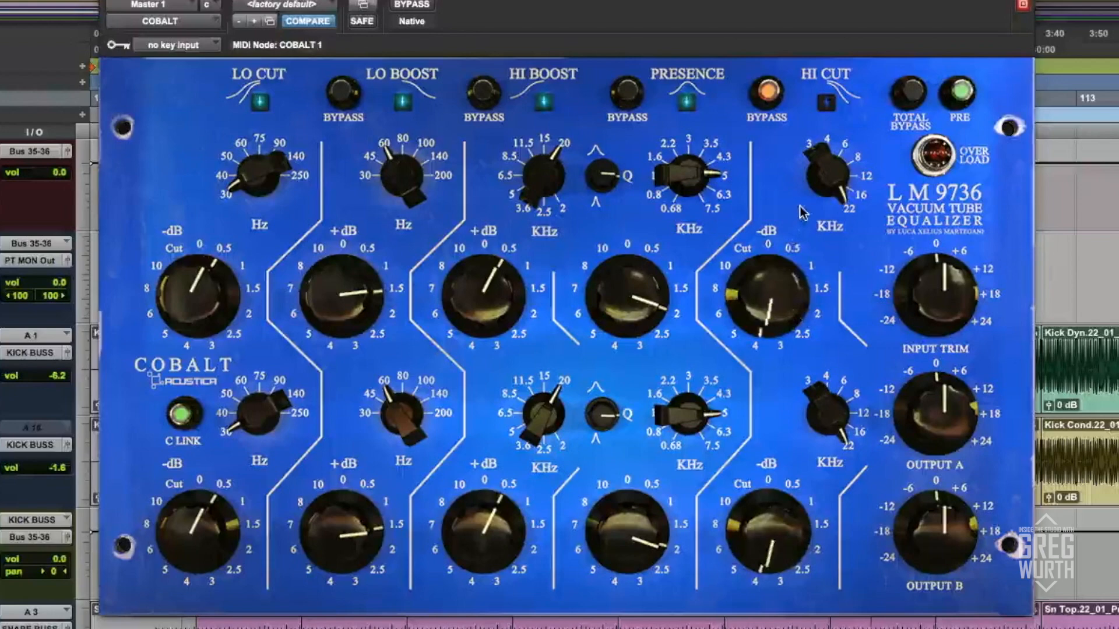
click(826, 103)
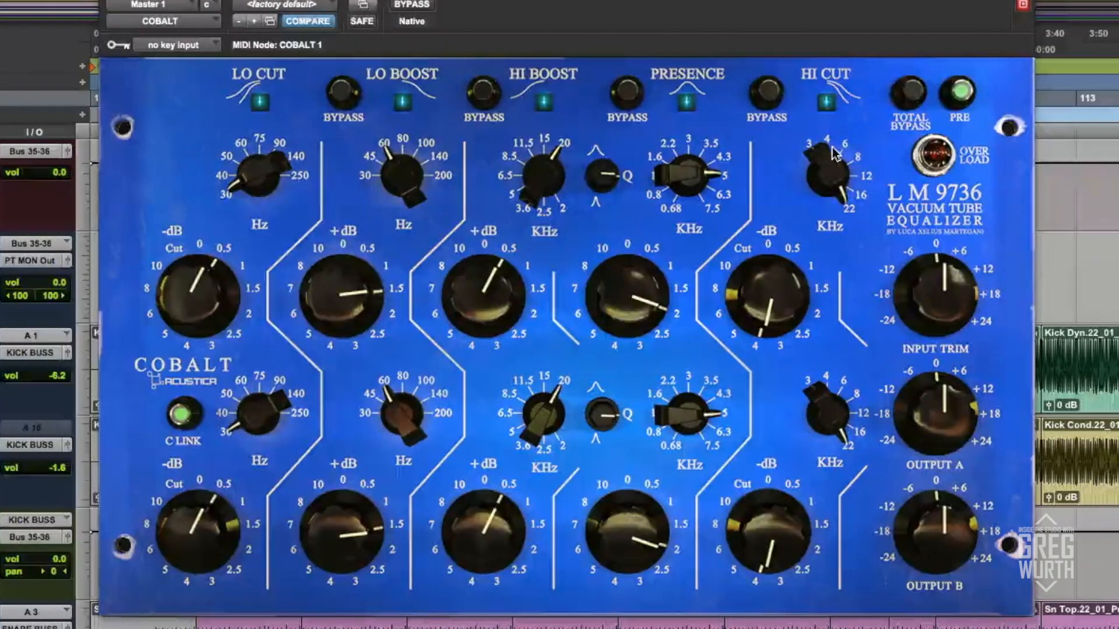
drag(835, 162, 798, 213)
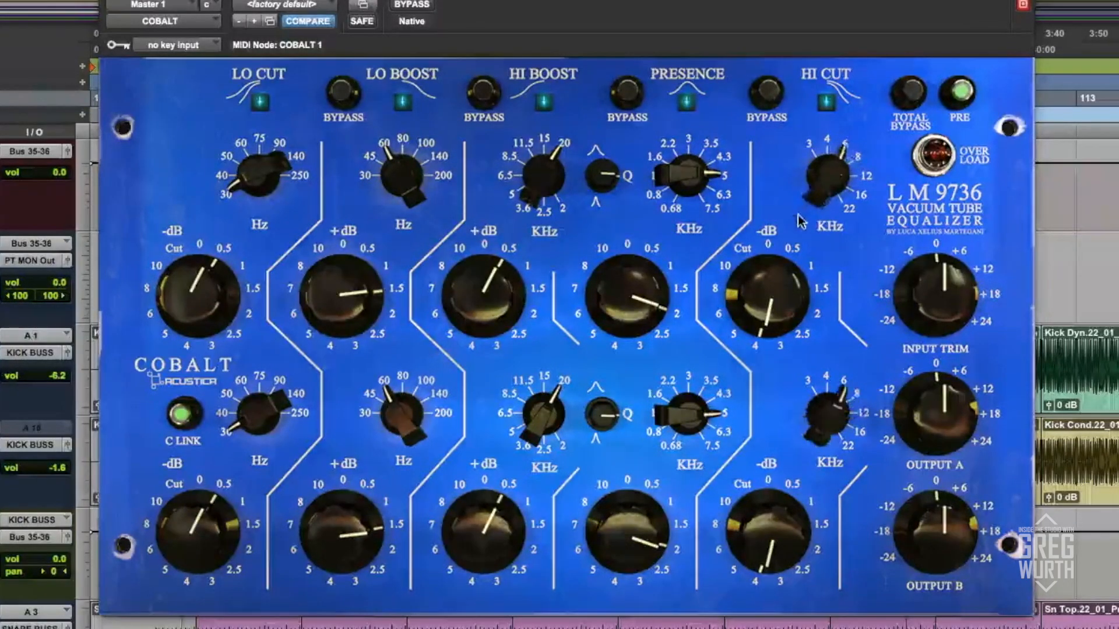
drag(755, 282, 743, 323)
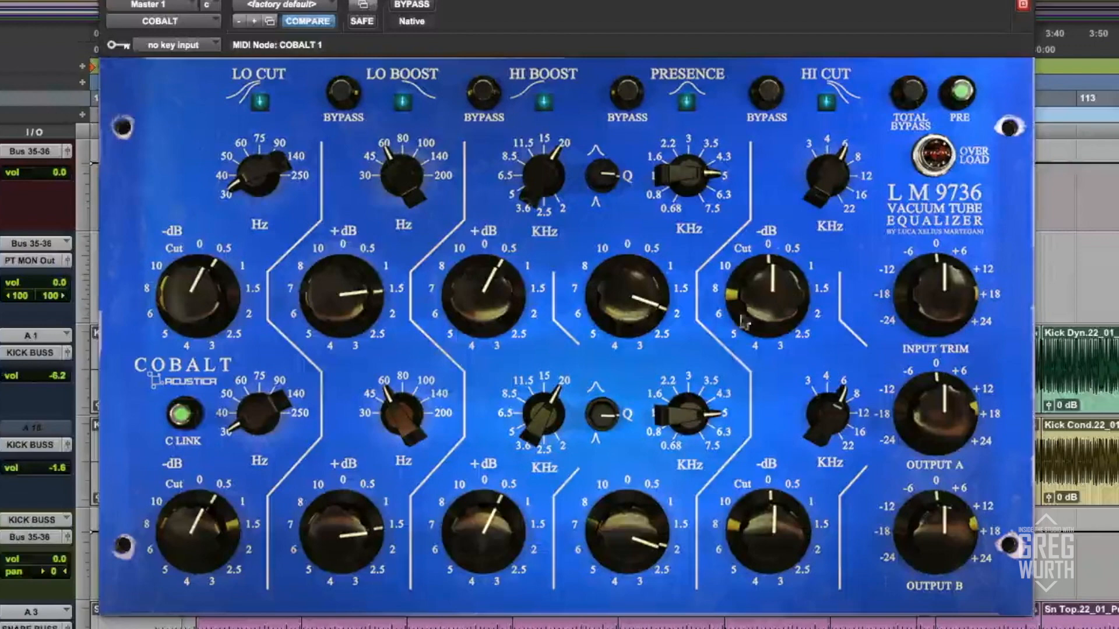
click(826, 104)
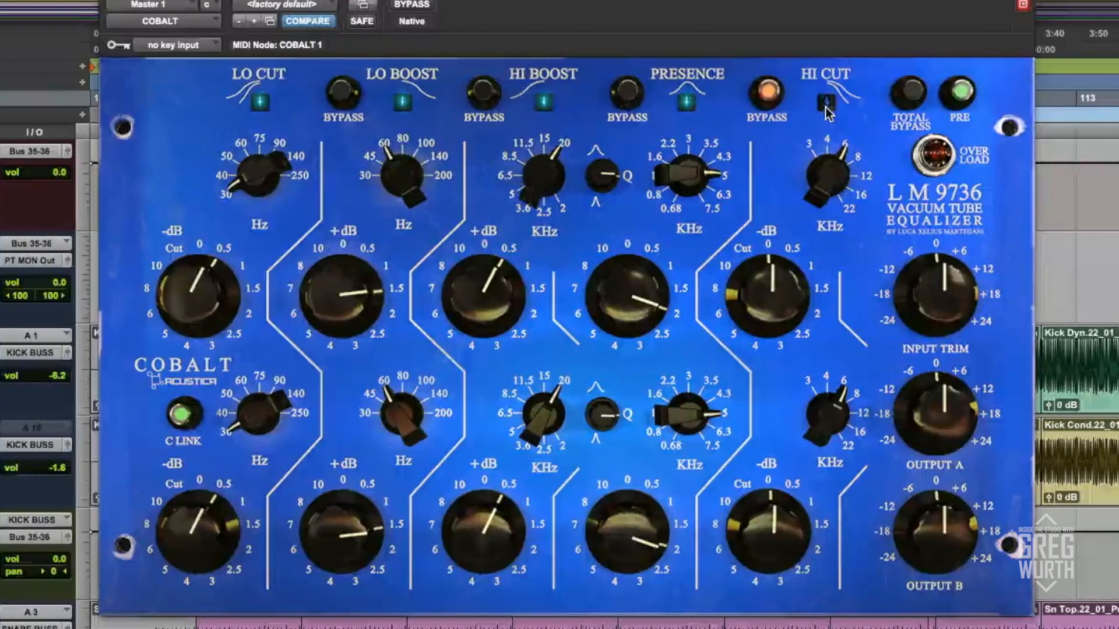
Compare the complete equalizer setting against total bypass, leaving the Hi Cut band disabled
click(910, 93)
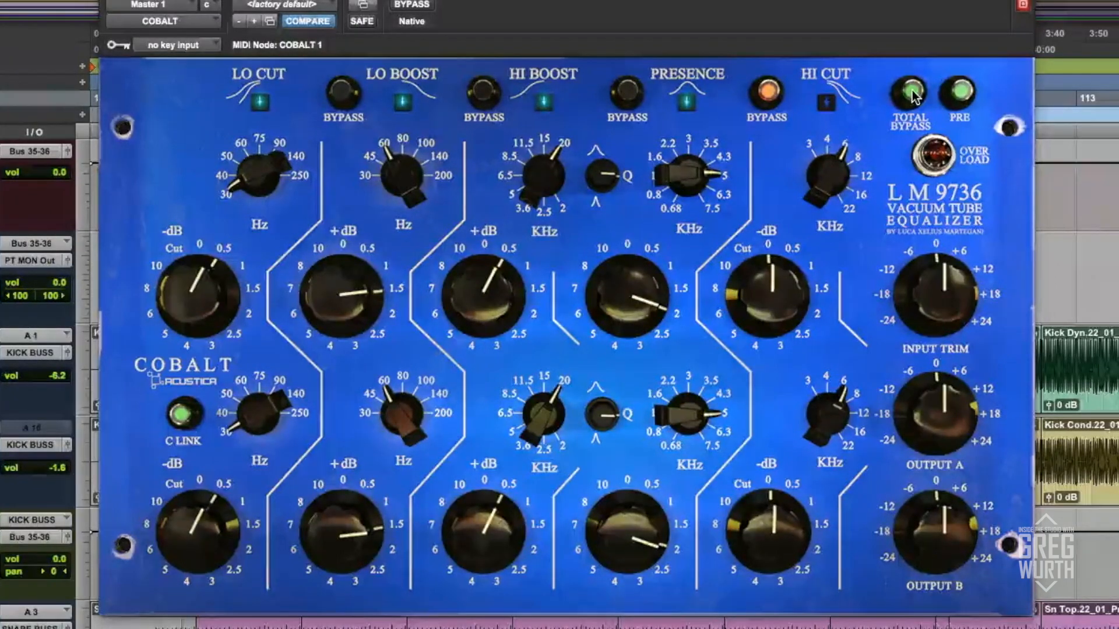
click(913, 94)
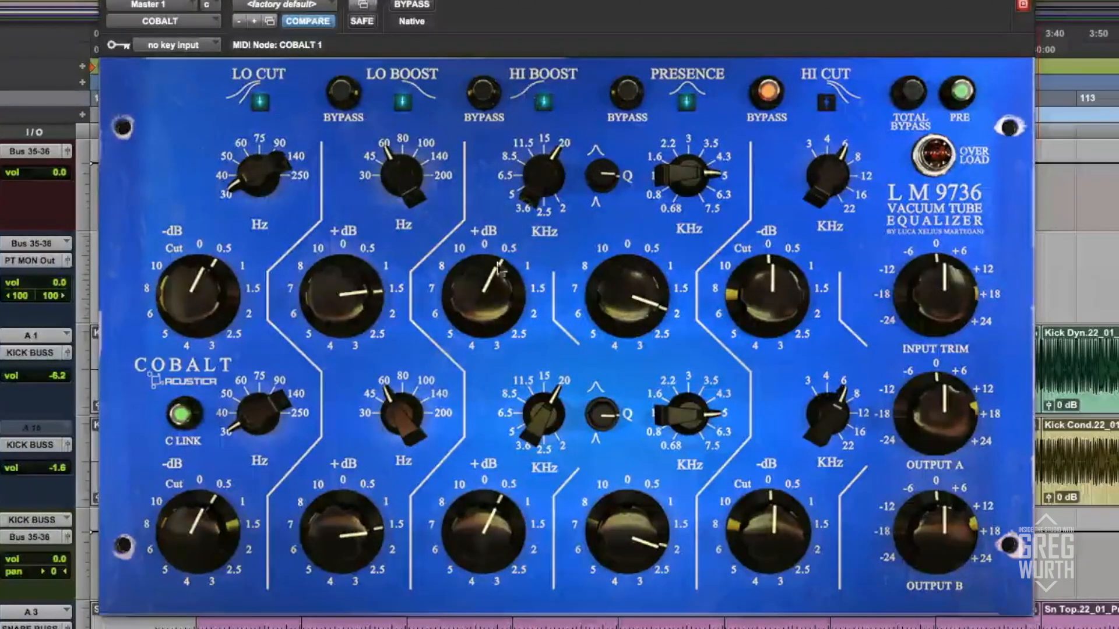
click(827, 99)
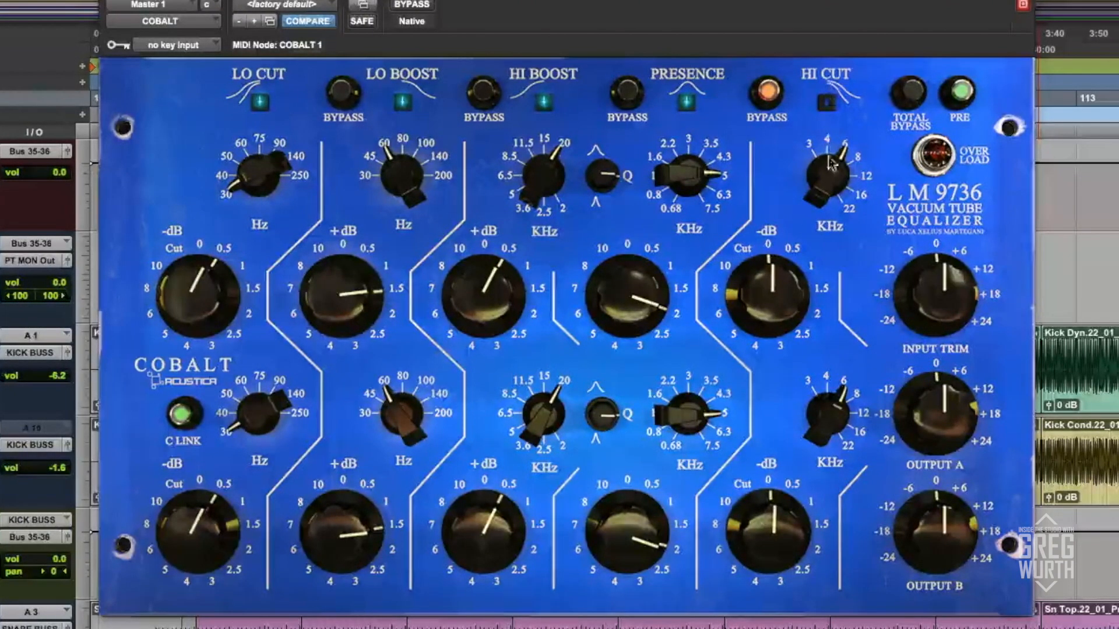